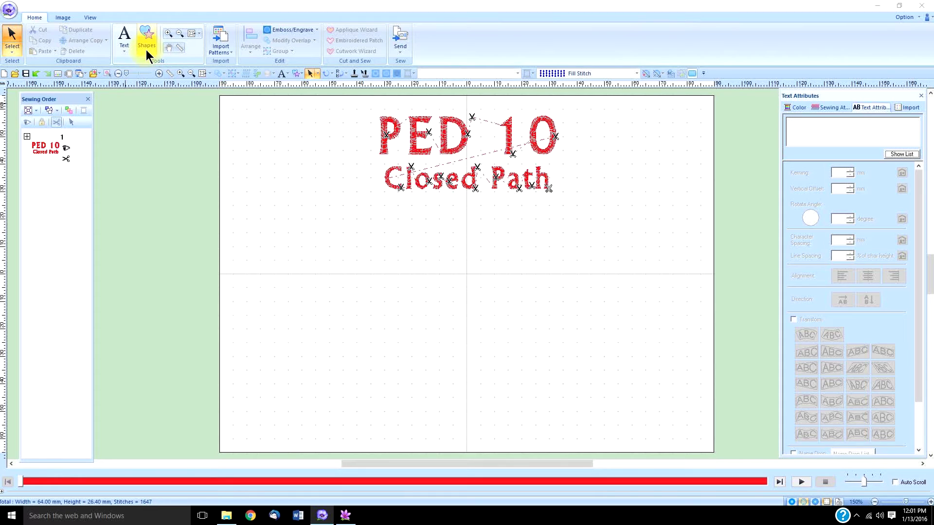
# Step: Open the Shapes gallery on the Home tab to show the outline and preset shape tools
pyautogui.click(146, 50)
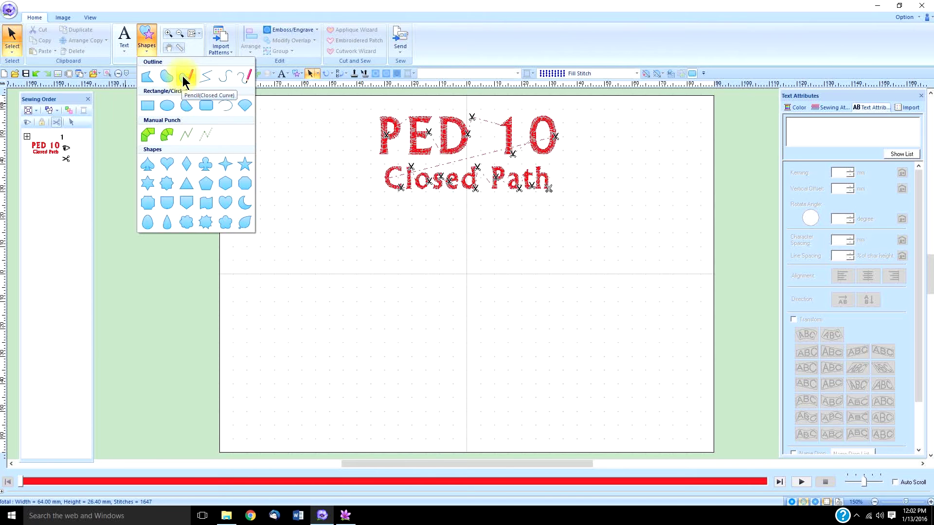
# Step: Select Closed Straight Line and place the C outline's corners from top down the left side
pyautogui.click(144, 75)
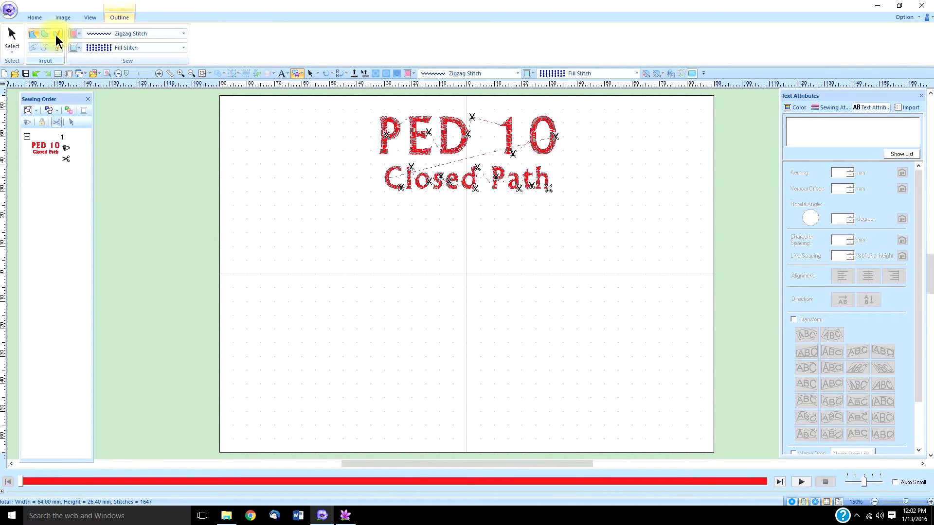
pyautogui.click(31, 34)
pyautogui.click(344, 238)
pyautogui.click(314, 244)
pyautogui.click(307, 279)
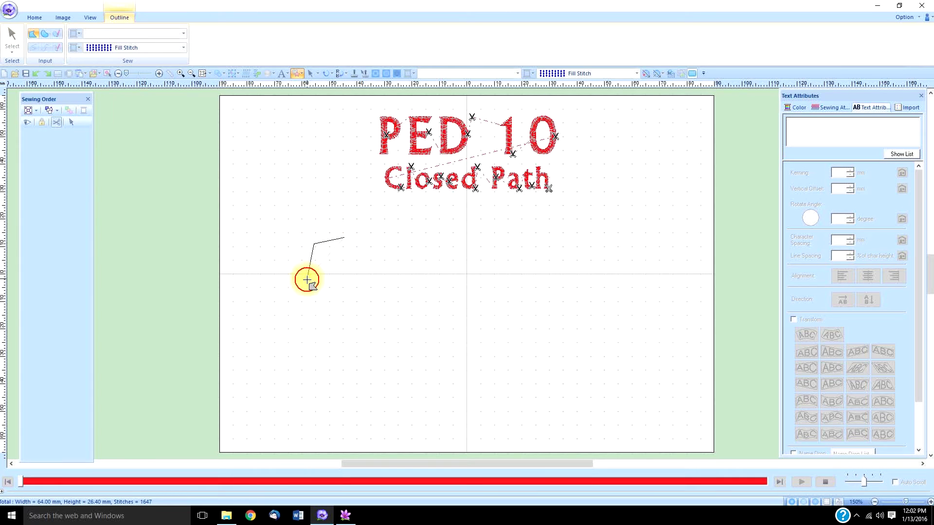
pyautogui.click(306, 312)
pyautogui.click(323, 341)
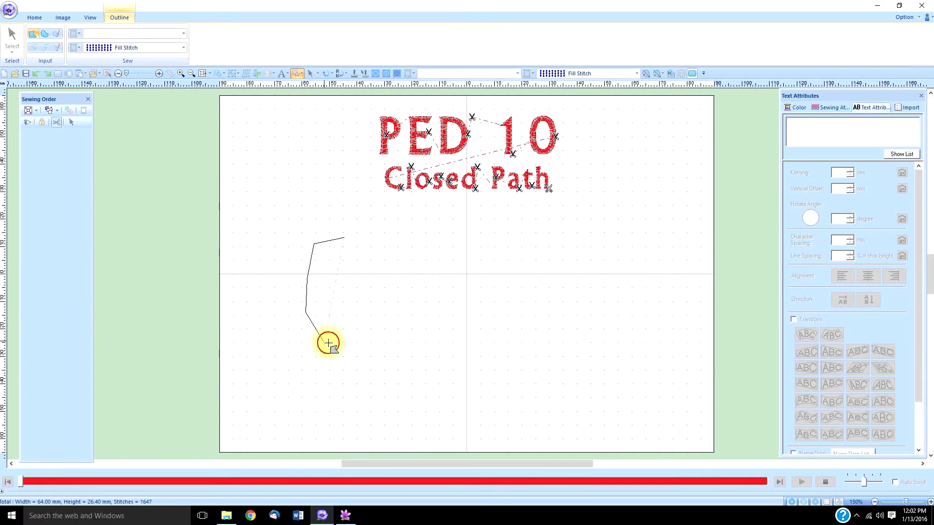
pyautogui.click(351, 353)
# Step: Add corners along the bottom, right side and inner curve, then close the C shape
pyautogui.click(381, 359)
pyautogui.click(402, 358)
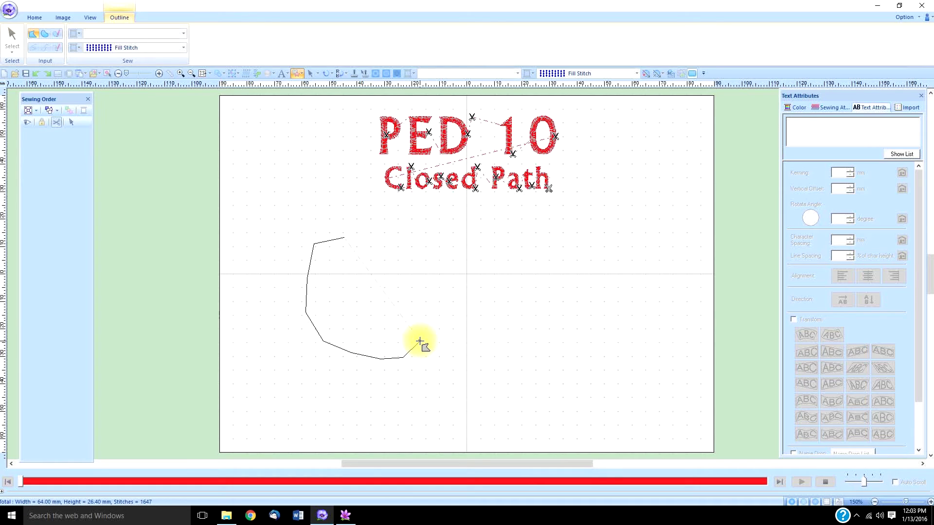
pyautogui.click(421, 342)
pyautogui.click(428, 319)
pyautogui.click(426, 303)
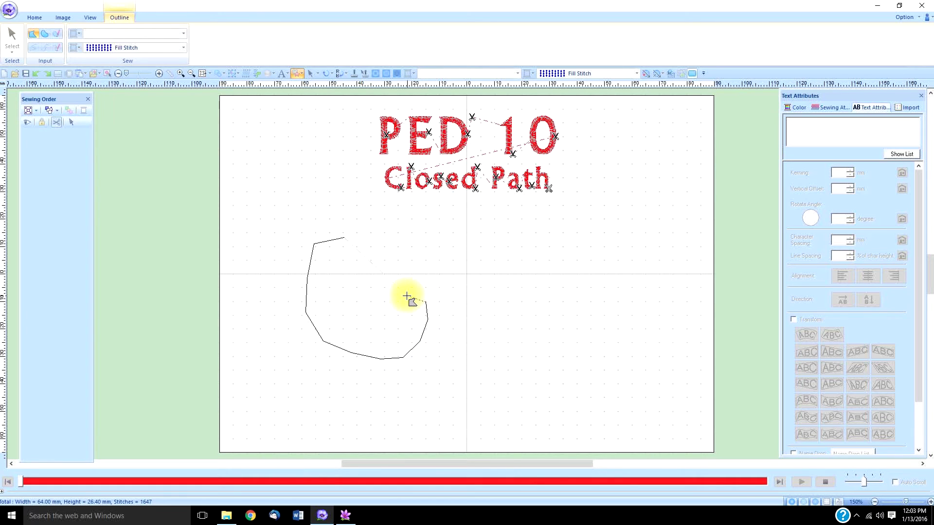
pyautogui.click(407, 296)
pyautogui.click(388, 304)
pyautogui.click(371, 323)
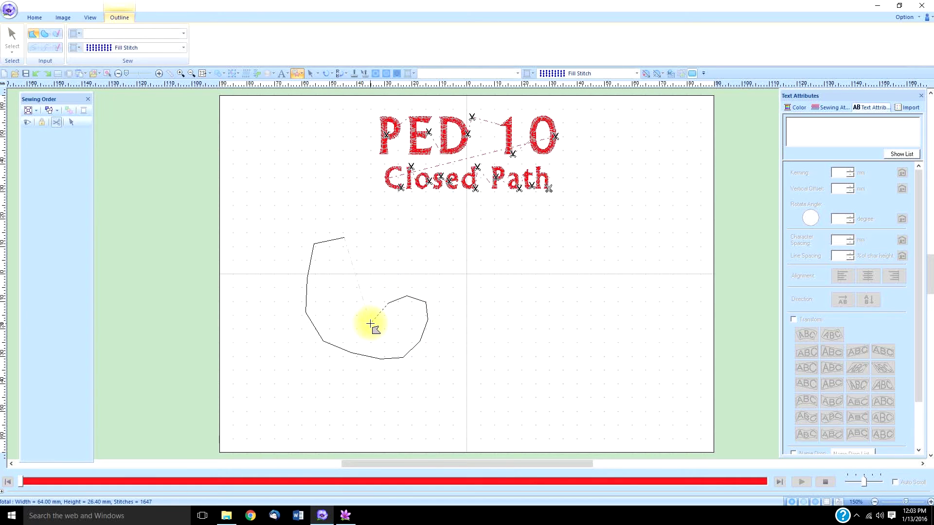
pyautogui.click(344, 317)
pyautogui.click(334, 297)
pyautogui.click(335, 275)
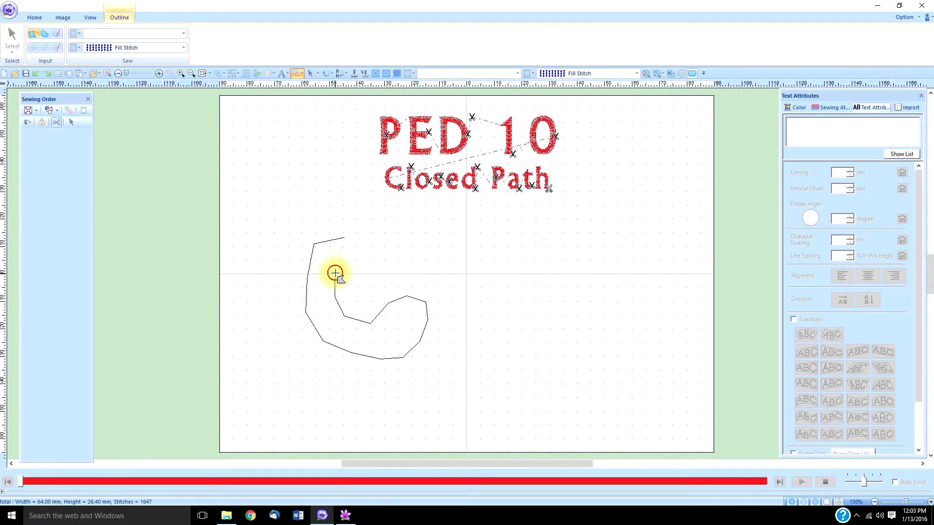
pyautogui.click(380, 261)
pyautogui.doubleClick(393, 228)
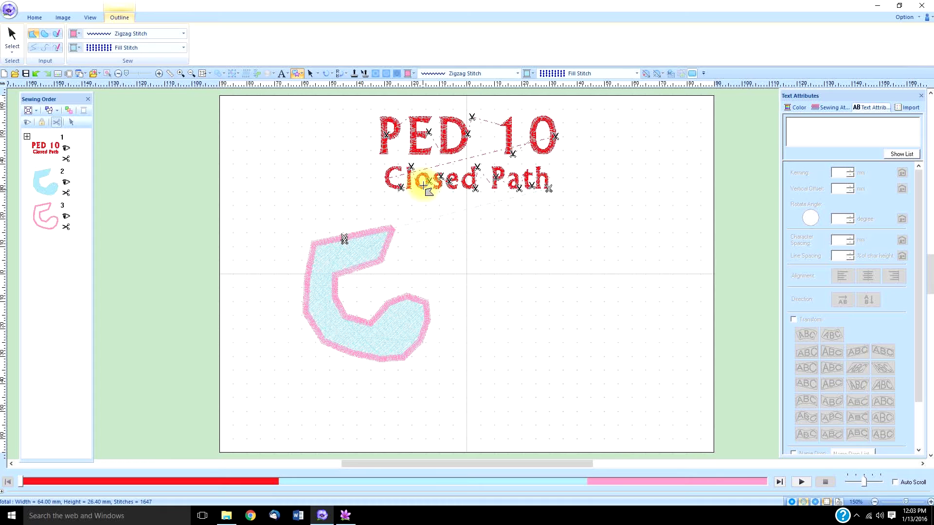
# Step: Draw a smoothly curved closed C shape right of the first, then pick the pencil tool
pyautogui.click(43, 34)
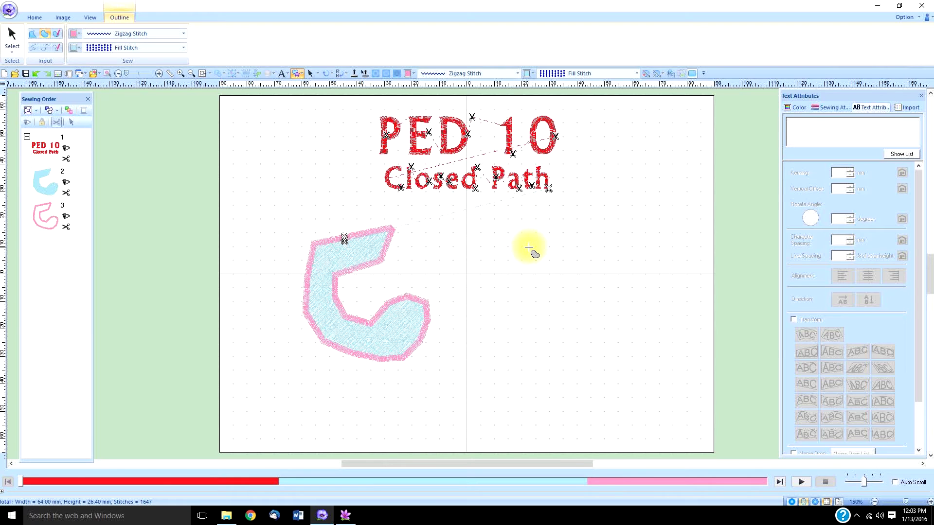
pyautogui.moveTo(529, 248)
pyautogui.mouseDown()
pyautogui.moveTo(500, 253)
pyautogui.moveTo(495, 289)
pyautogui.moveTo(512, 334)
pyautogui.moveTo(572, 358)
pyautogui.moveTo(599, 353)
pyautogui.moveTo(614, 331)
pyautogui.moveTo(613, 305)
pyautogui.moveTo(591, 301)
pyautogui.moveTo(578, 316)
pyautogui.moveTo(551, 320)
pyautogui.moveTo(522, 306)
pyautogui.moveTo(536, 277)
pyautogui.mouseUp()
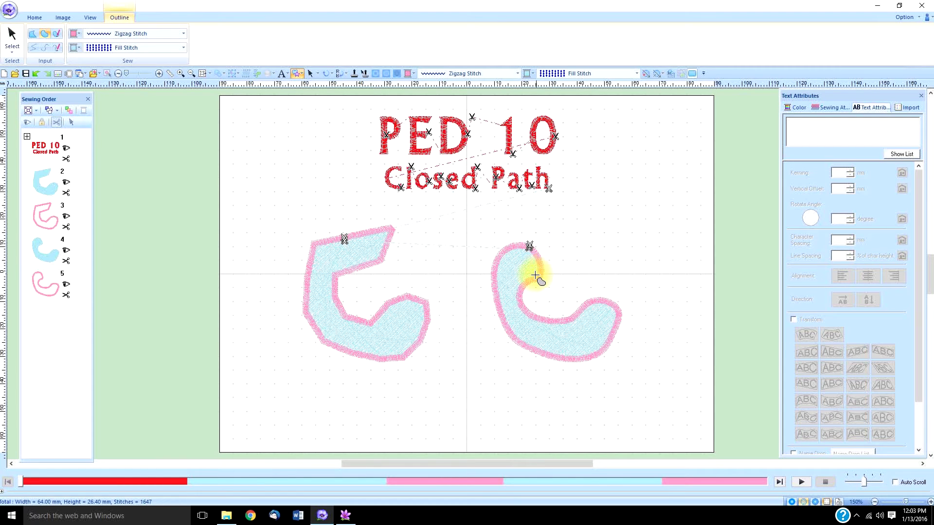
pyautogui.click(57, 34)
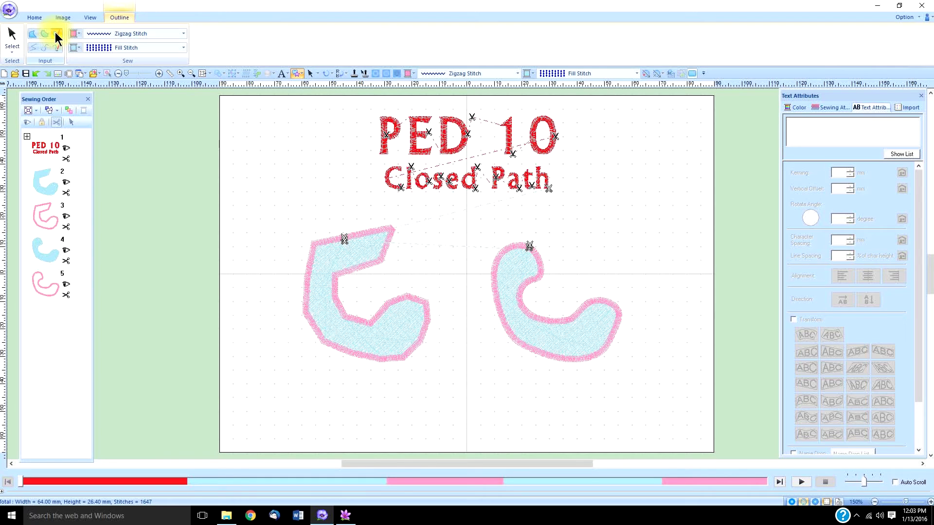
# Step: Sketch a freehand closed shape at the upper right with the Pencil (Closed Curve) tool
pyautogui.click(605, 200)
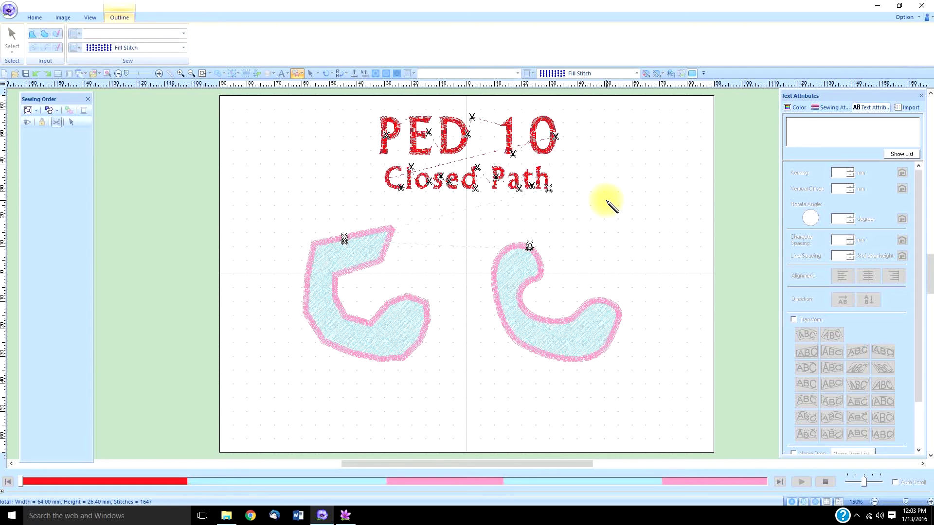
pyautogui.moveTo(589, 221)
pyautogui.mouseDown()
pyautogui.moveTo(627, 243)
pyautogui.moveTo(619, 277)
pyautogui.moveTo(665, 291)
pyautogui.moveTo(656, 253)
pyautogui.moveTo(682, 252)
pyautogui.moveTo(695, 235)
pyautogui.moveTo(676, 224)
pyautogui.moveTo(650, 231)
pyautogui.moveTo(644, 218)
pyautogui.moveTo(683, 180)
pyautogui.moveTo(651, 165)
pyautogui.moveTo(636, 192)
pyautogui.mouseUp()
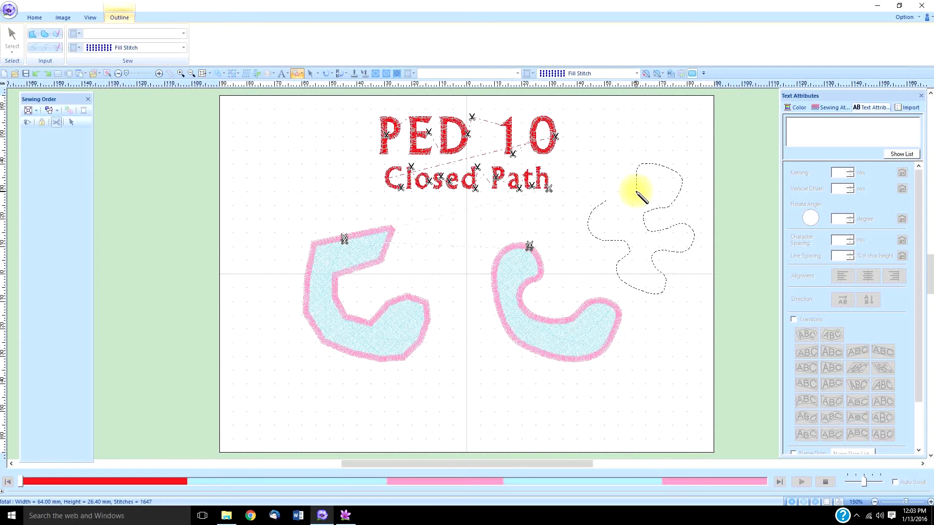
pyautogui.moveTo(636, 193); pyautogui.dragTo(635, 190)
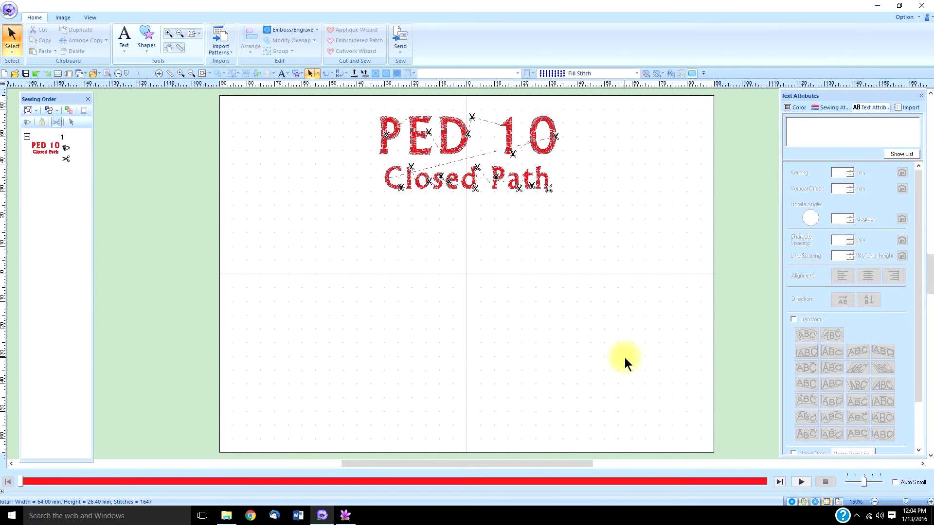
# Step: Choose Round Rectangle from the Shapes gallery and set its edge radius to 0.0
pyautogui.click(146, 38)
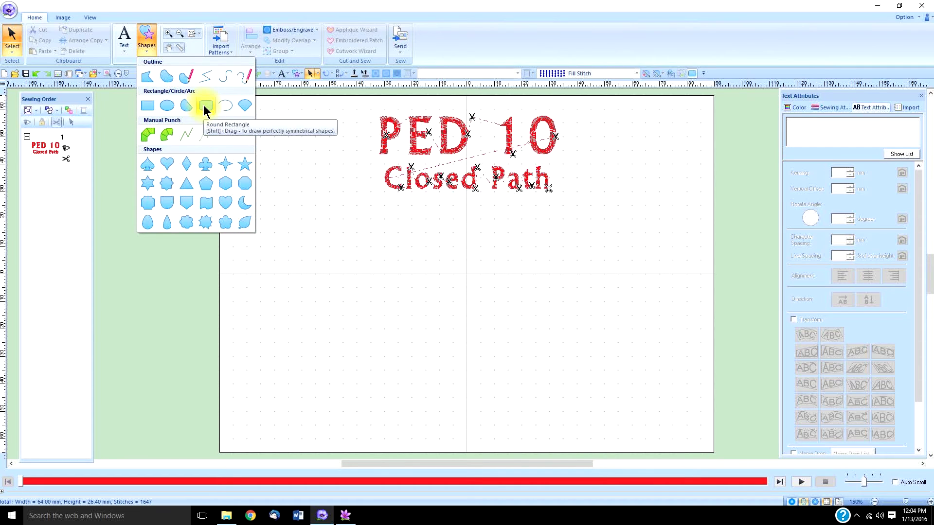
pyautogui.click(148, 104)
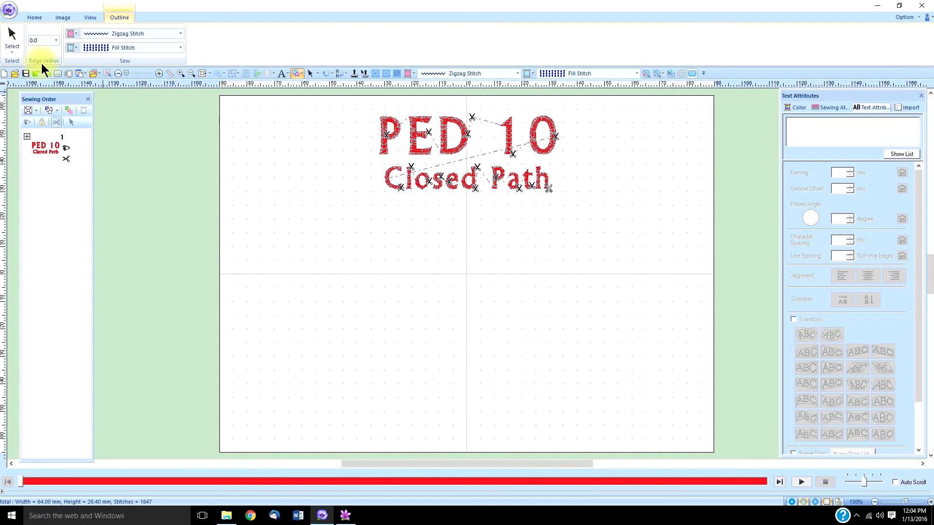
pyautogui.click(56, 40)
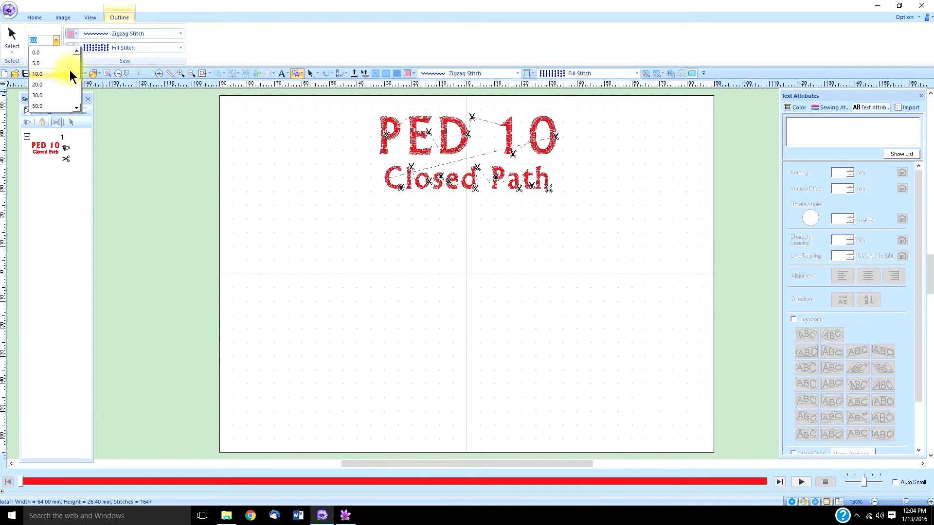
pyautogui.click(46, 40)
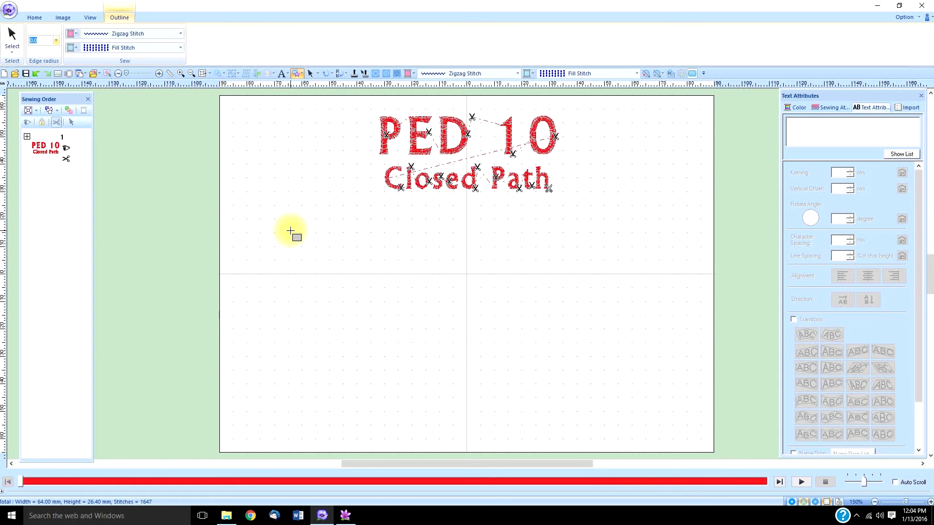
# Step: Draw a sharp-cornered rectangle, then a 5.0 edge-radius rounded rectangle to its right
pyautogui.moveTo(290, 230); pyautogui.dragTo(429, 303)
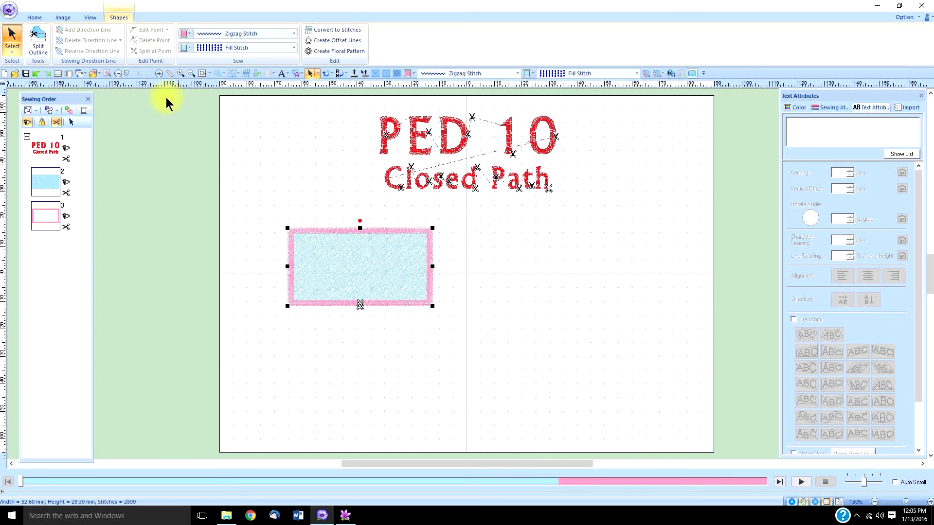
pyautogui.click(35, 18)
pyautogui.click(147, 47)
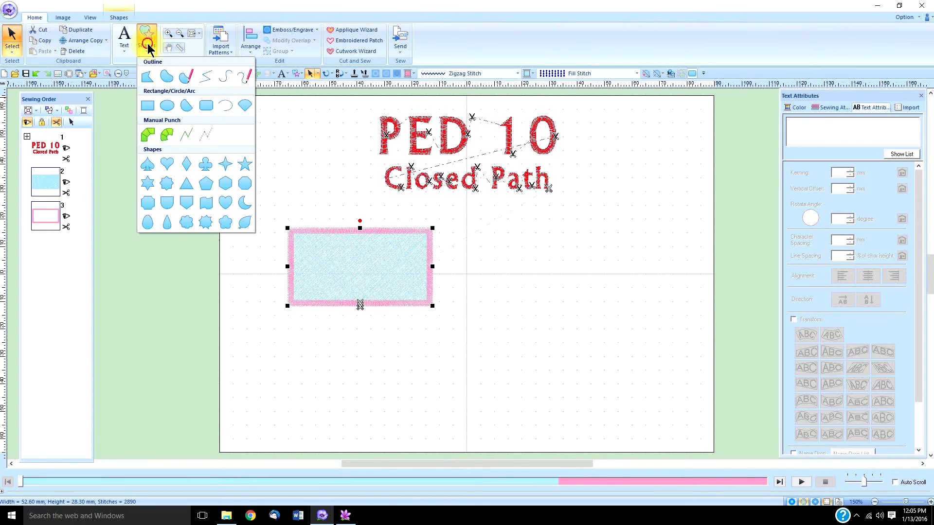
pyautogui.click(150, 103)
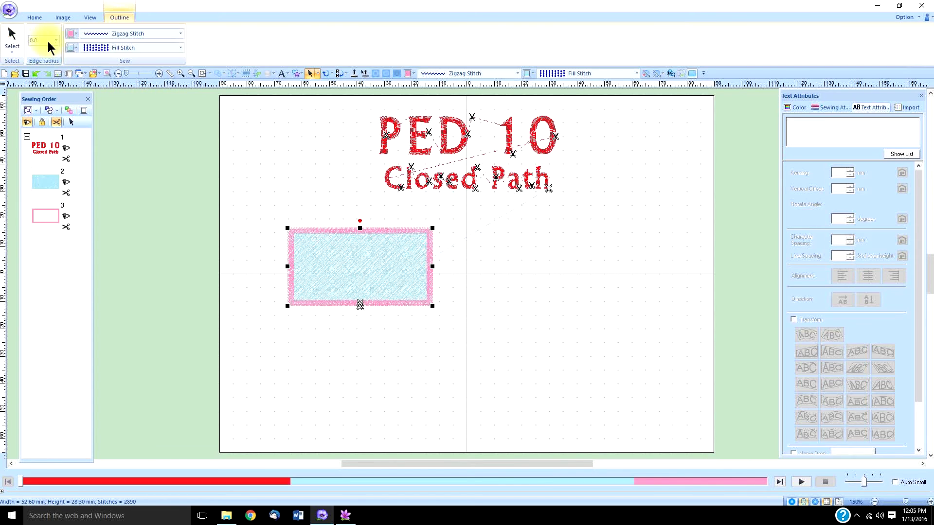
pyautogui.click(57, 40)
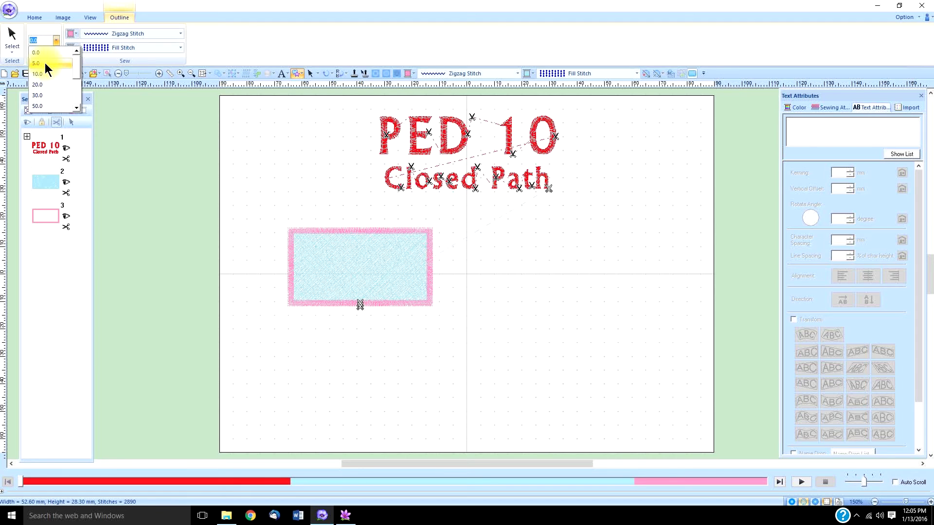
pyautogui.click(45, 63)
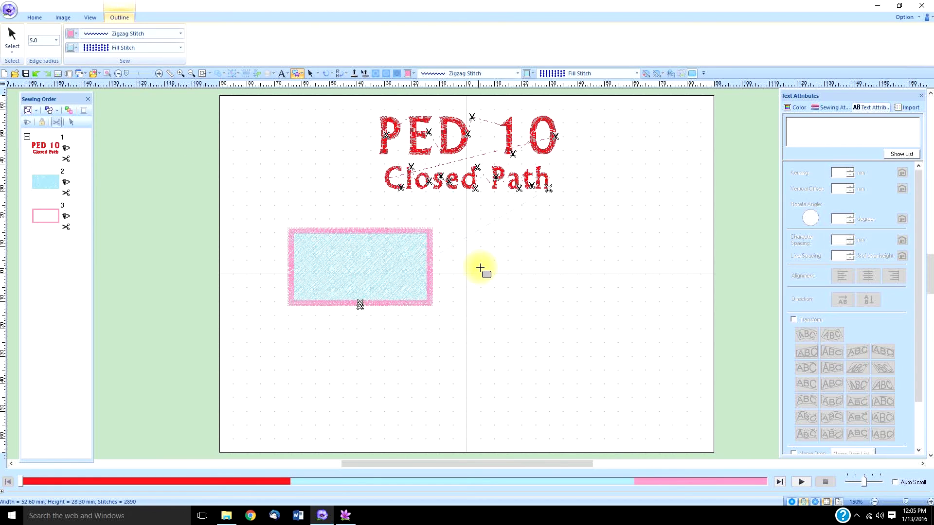
pyautogui.moveTo(484, 237); pyautogui.dragTo(639, 308)
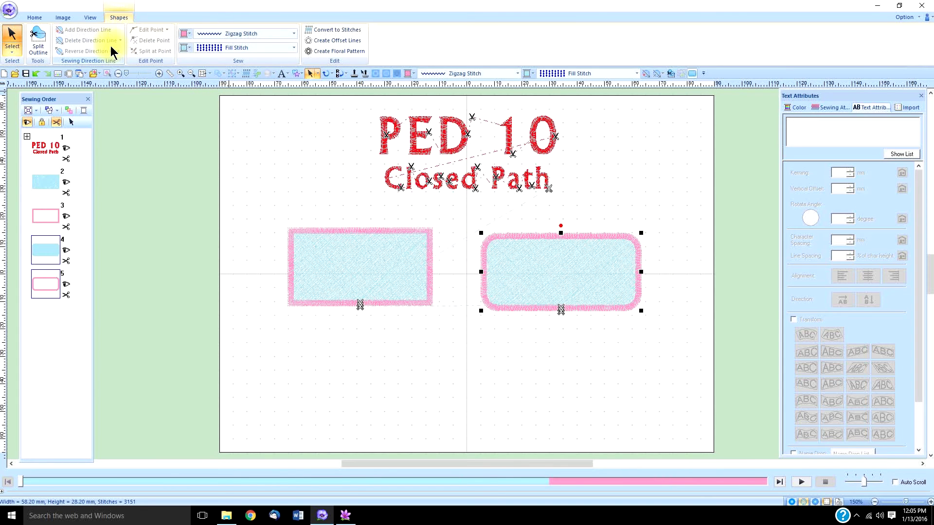
# Step: Draw an ellipse below the rectangles with the Shapes gallery's ellipse tool
pyautogui.click(34, 18)
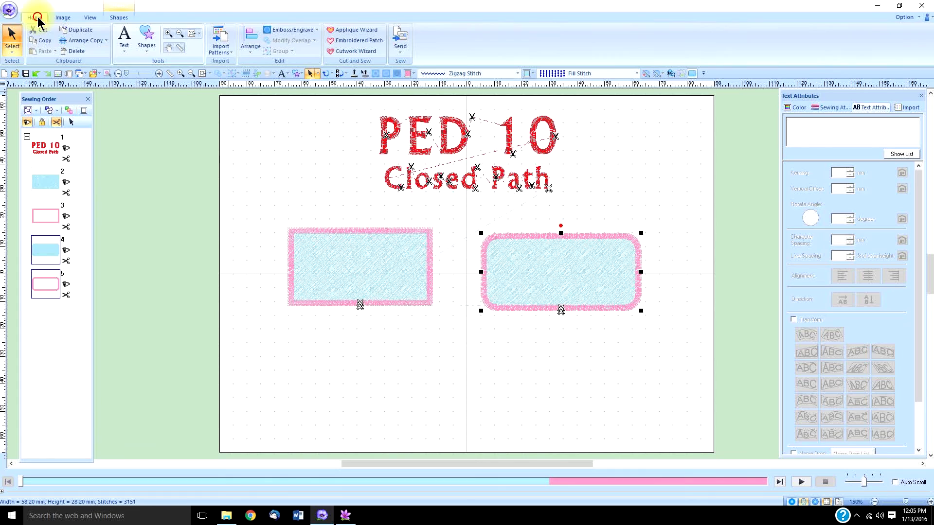
pyautogui.click(147, 36)
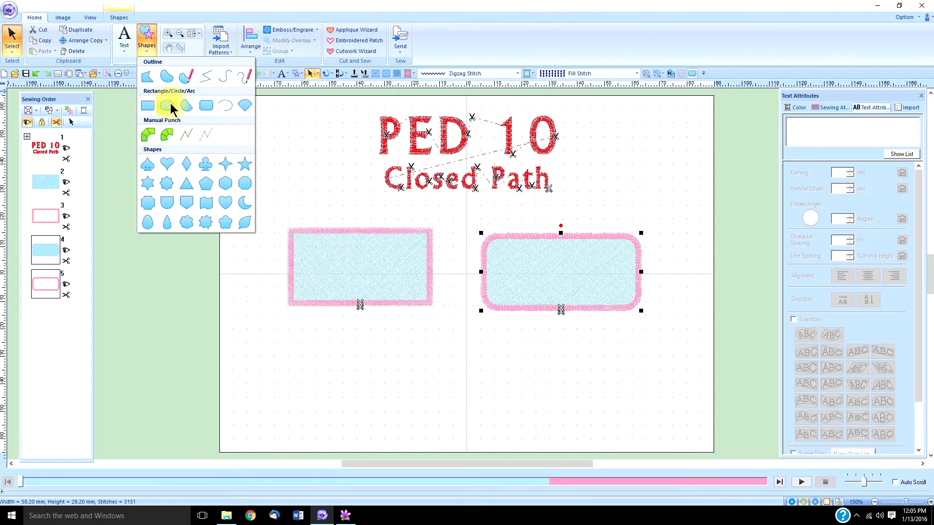
pyautogui.click(168, 105)
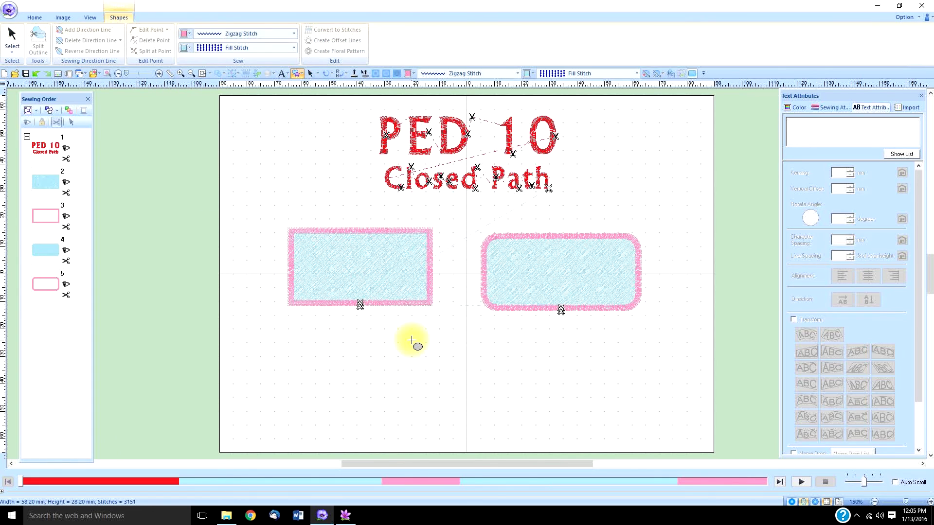
pyautogui.moveTo(404, 336); pyautogui.dragTo(582, 429)
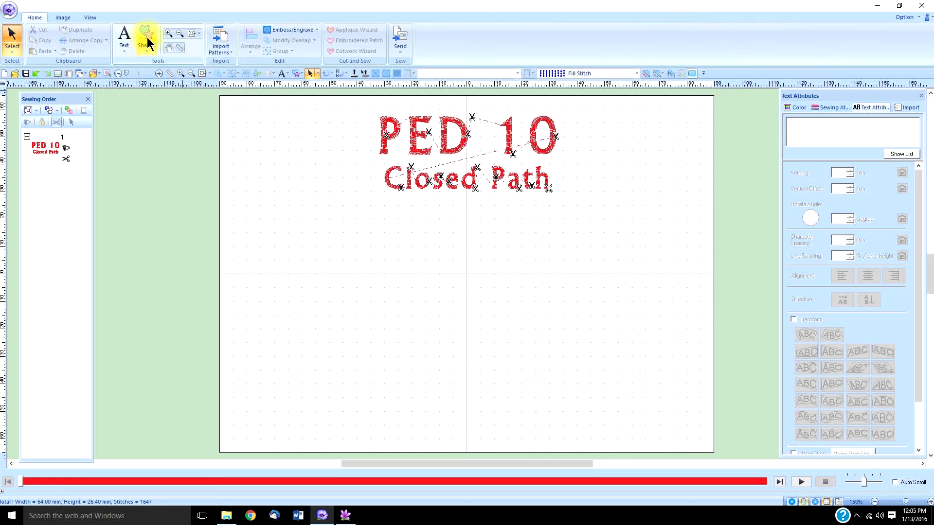
# Step: Draw a 46.70 mm square left of the page centre with the Rectangle tool
pyautogui.click(147, 37)
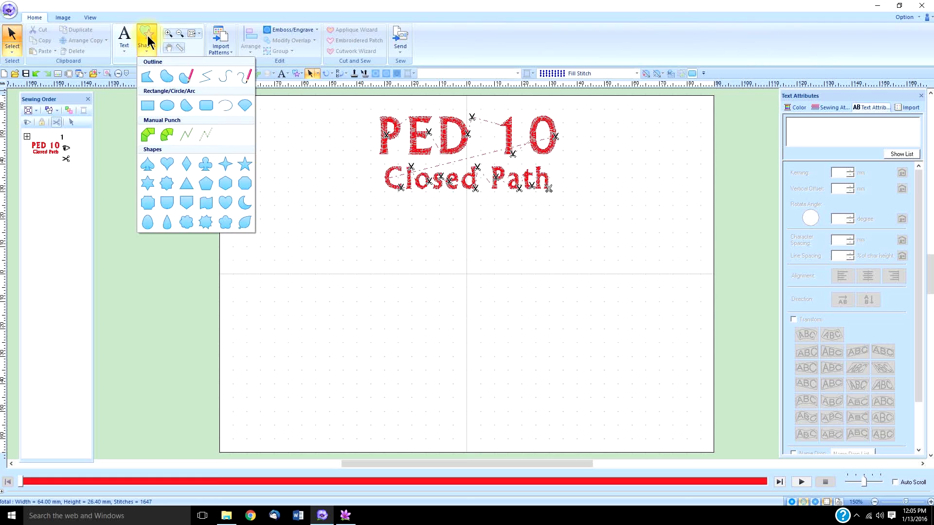
pyautogui.click(149, 105)
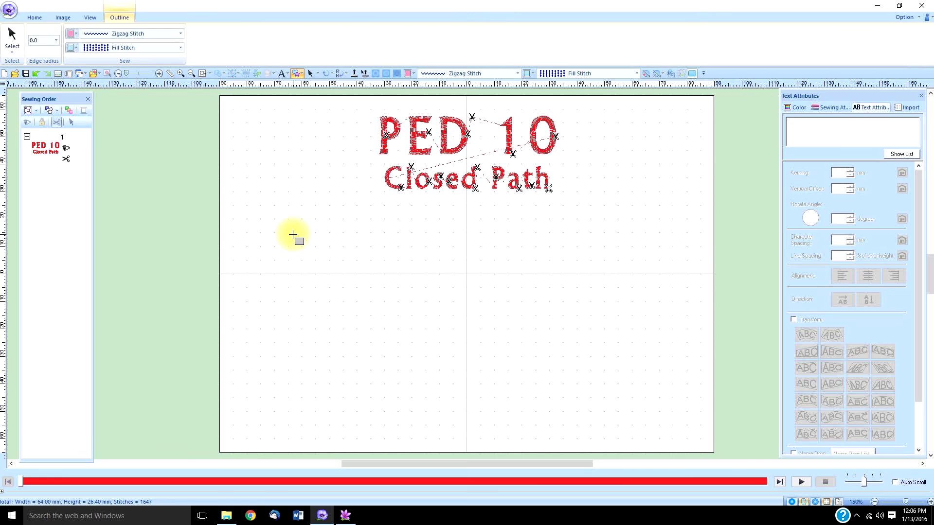
pyautogui.moveTo(292, 235); pyautogui.dragTo(353, 357)
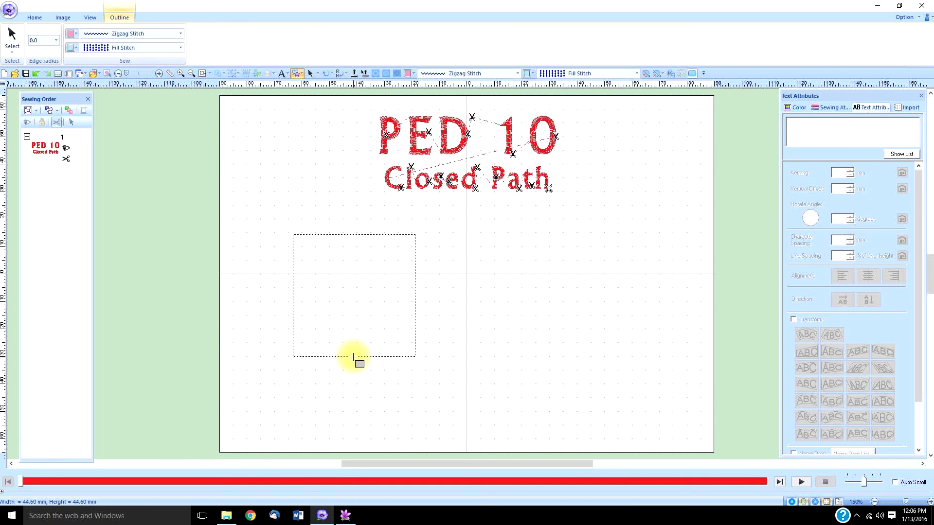
pyautogui.moveTo(353, 358); pyautogui.dragTo(353, 357)
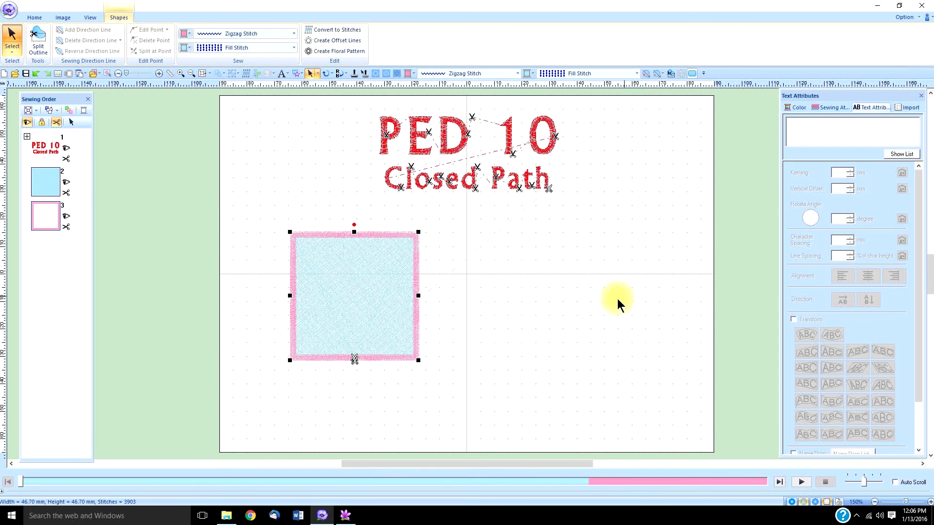
# Step: Draw a 57 mm circle right of the square with the ellipse tool
pyautogui.click(34, 18)
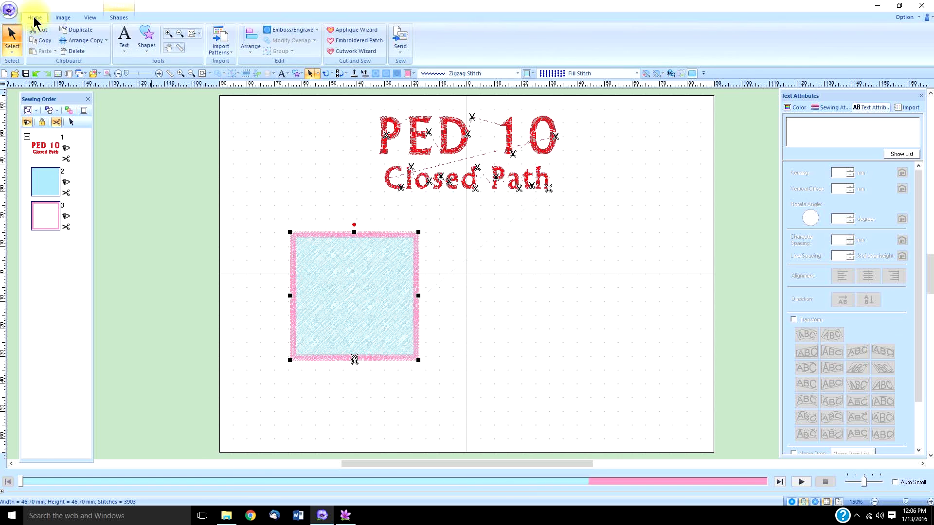
pyautogui.click(148, 47)
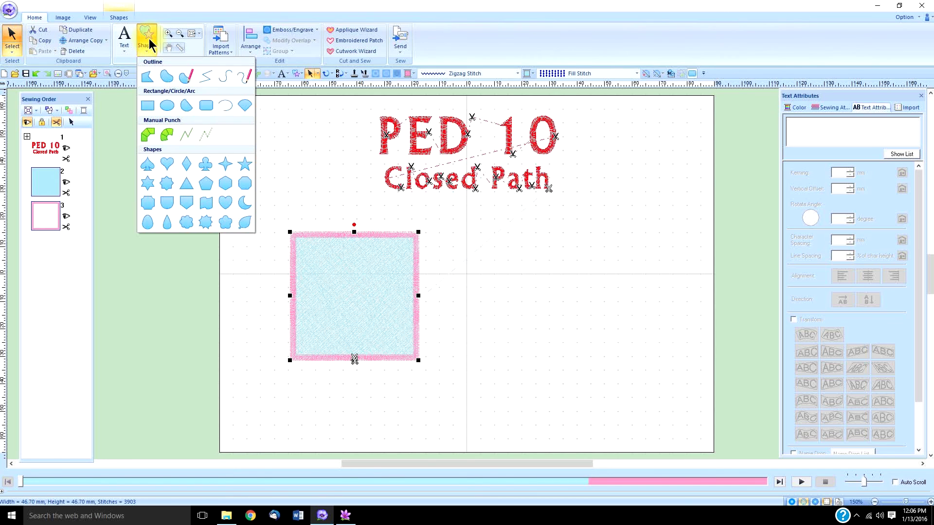
pyautogui.click(168, 106)
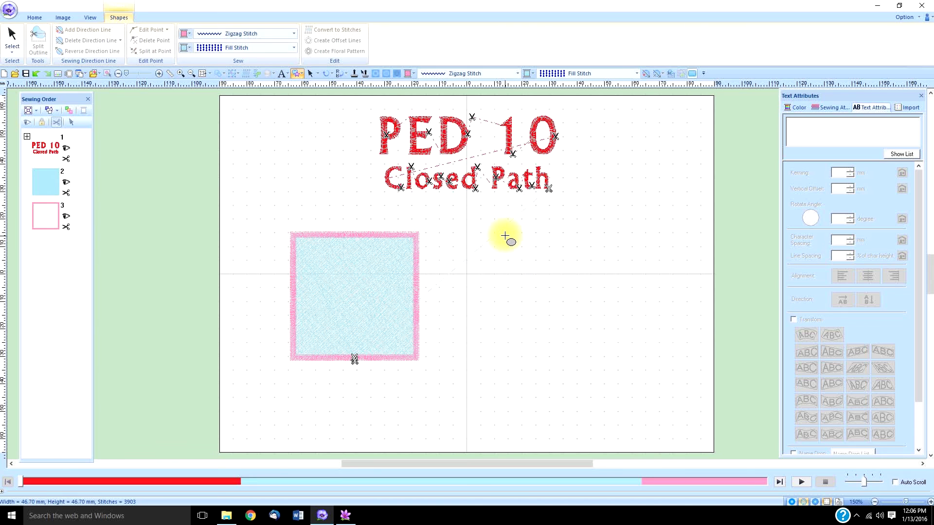
pyautogui.moveTo(505, 235); pyautogui.dragTo(606, 385)
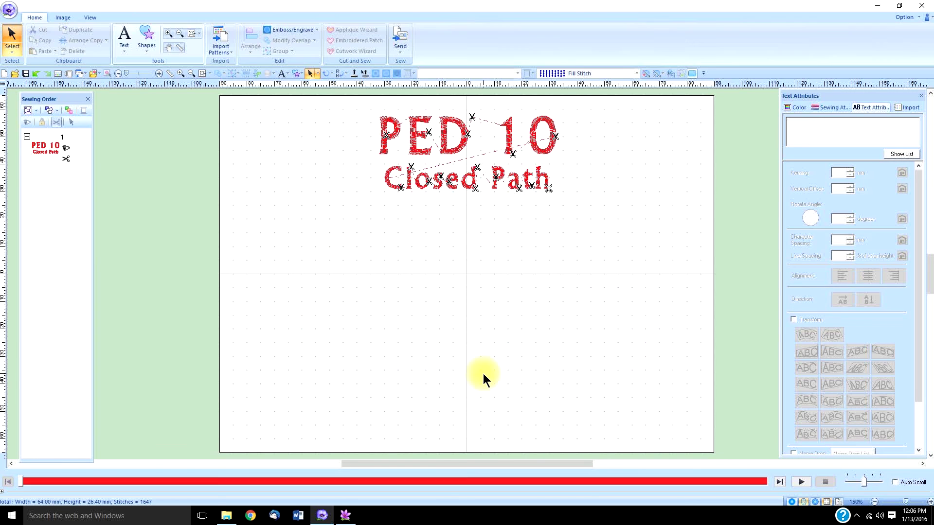
pyautogui.click(146, 38)
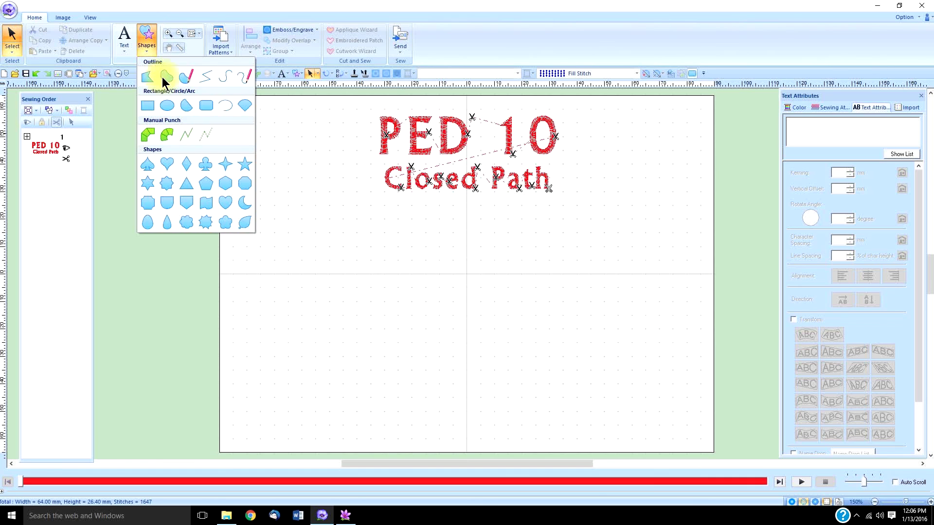
pyautogui.click(166, 165)
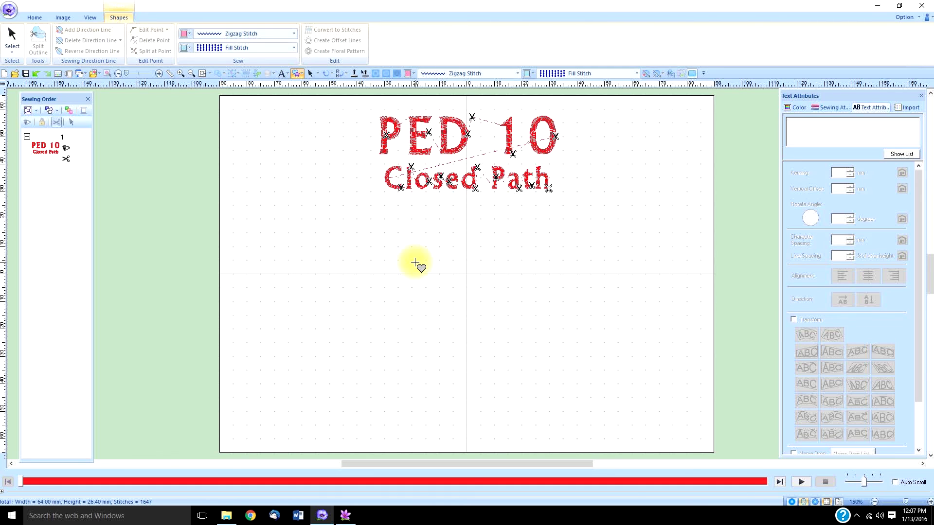
pyautogui.moveTo(414, 263); pyautogui.dragTo(523, 390)
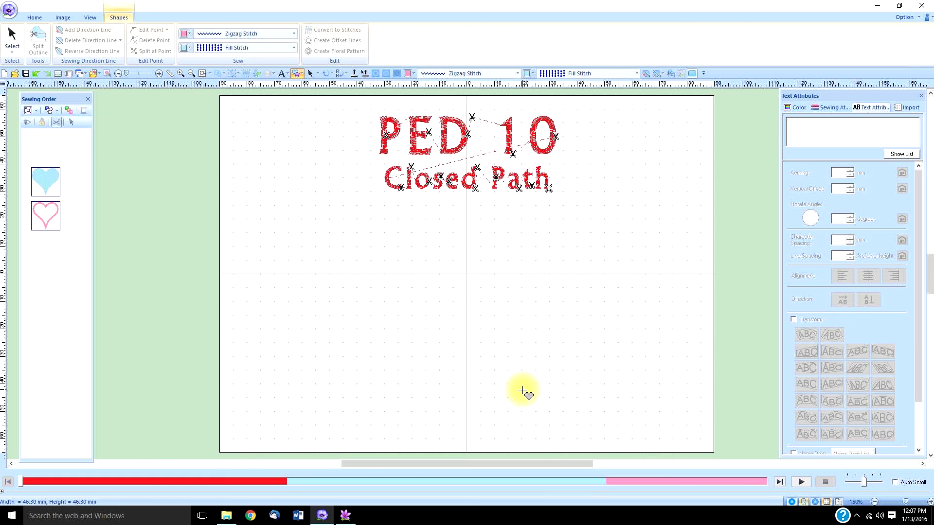
pyautogui.click(621, 258)
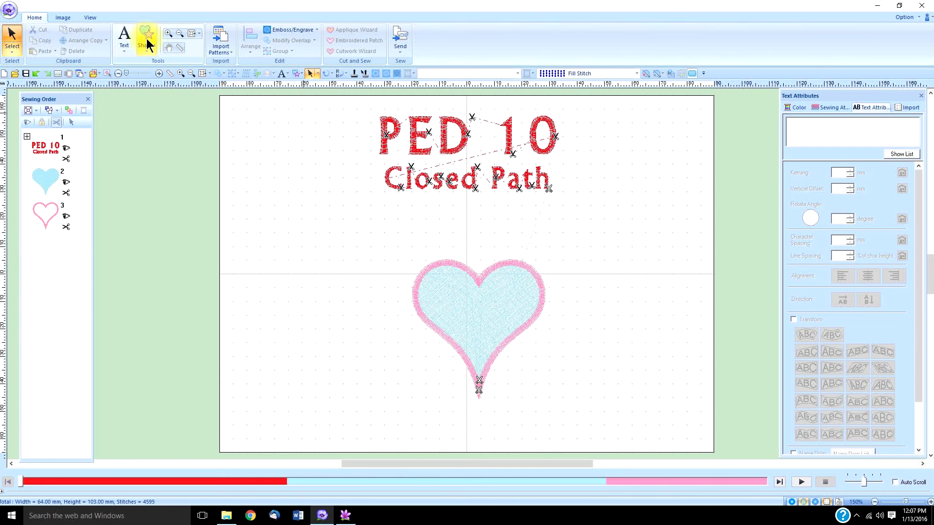
pyautogui.click(146, 39)
pyautogui.click(170, 166)
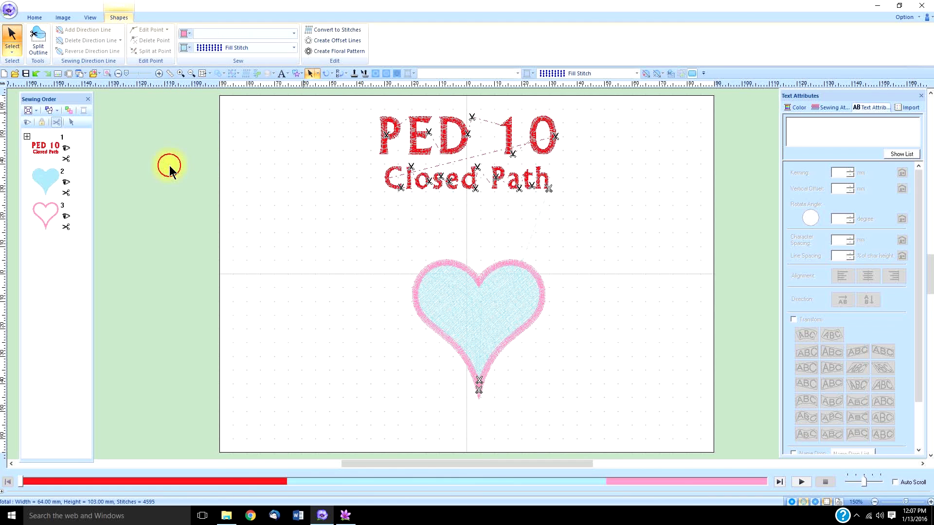
pyautogui.moveTo(605, 214); pyautogui.dragTo(625, 334)
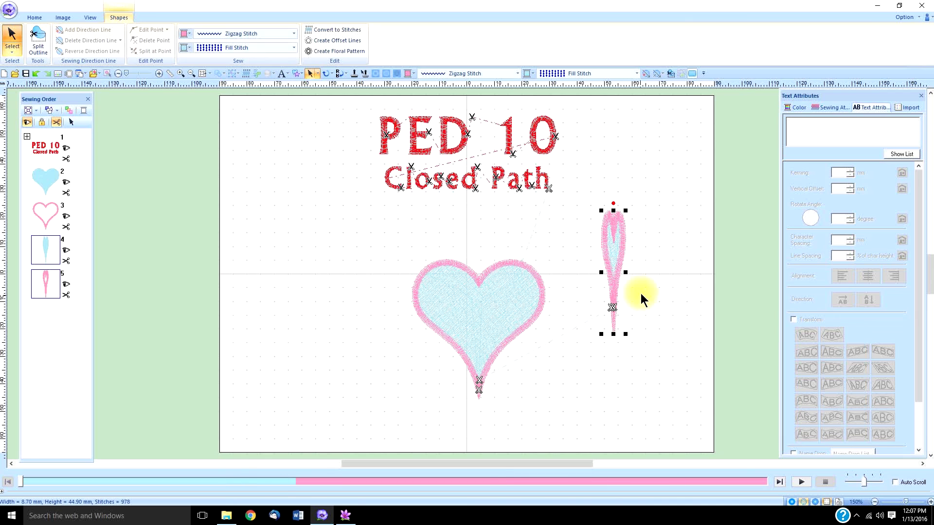